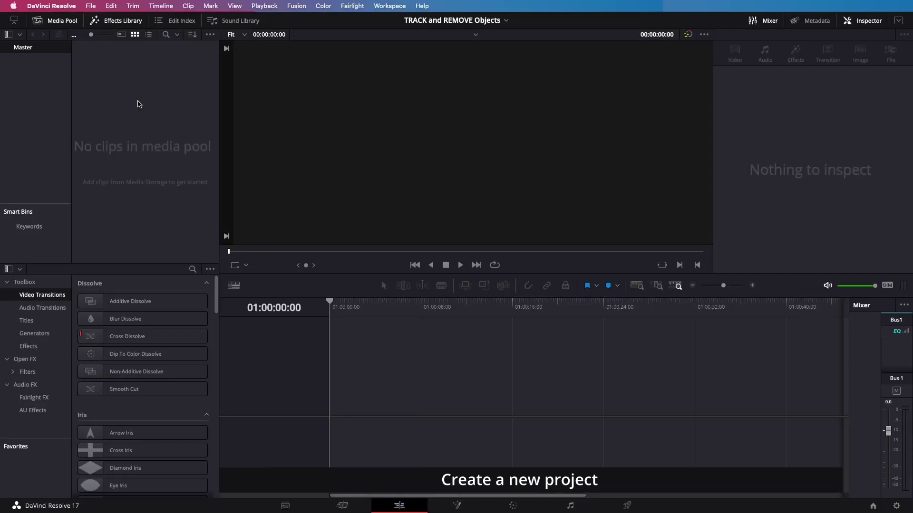
# - Drag C0060.MP4 from Finder into the Edit page Media Pool and select it
pyautogui.click(91, 6)
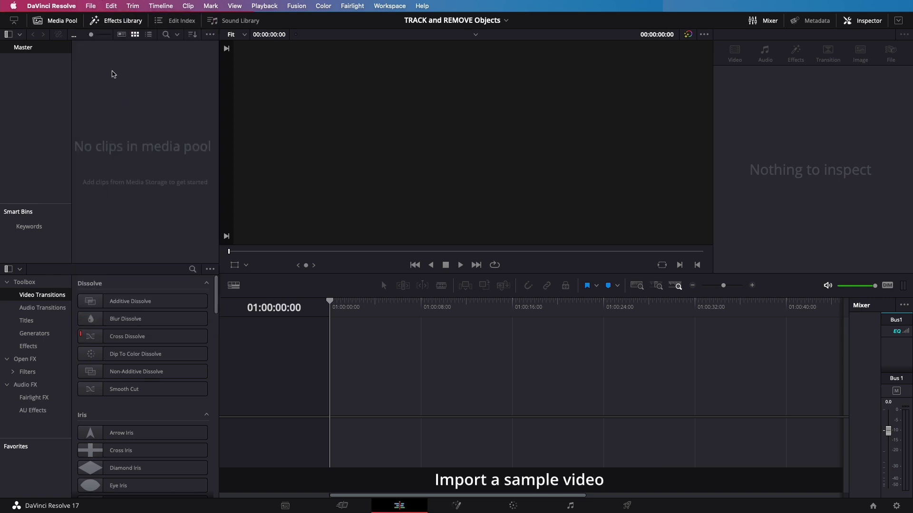
pyautogui.rightClick(112, 73)
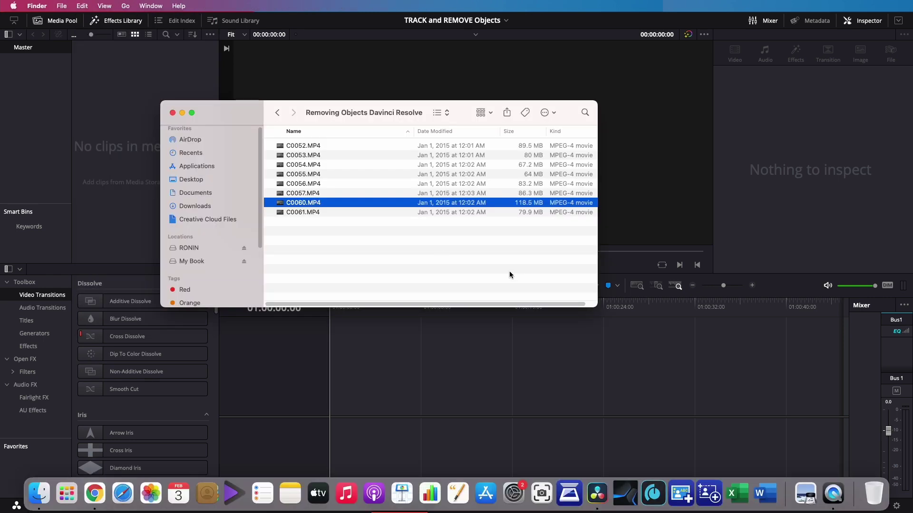
pyautogui.moveTo(290, 209); pyautogui.dragTo(119, 172)
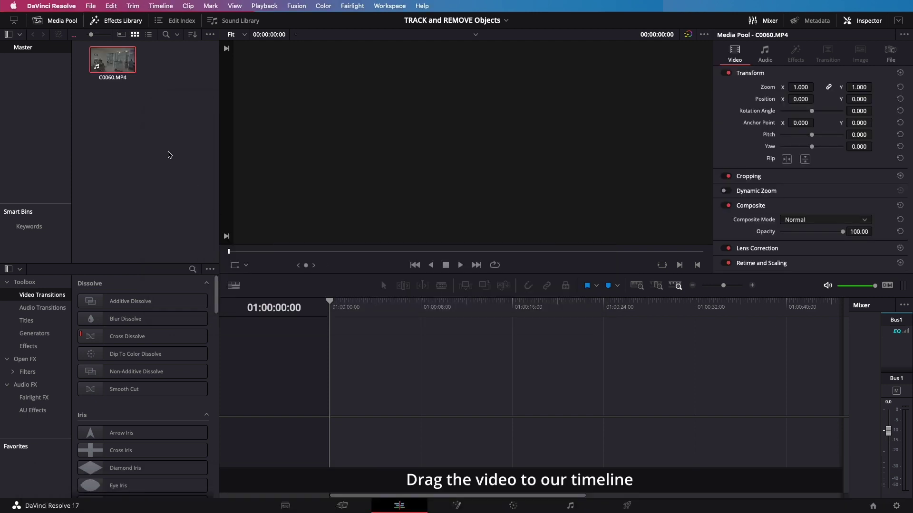
pyautogui.click(135, 110)
# - Put C0060.MP4 on a new Timeline 1, scrub through it, then switch to the Color page
pyautogui.click(119, 72)
pyautogui.moveTo(119, 72); pyautogui.dragTo(323, 413)
pyautogui.moveTo(339, 305); pyautogui.dragTo(537, 310)
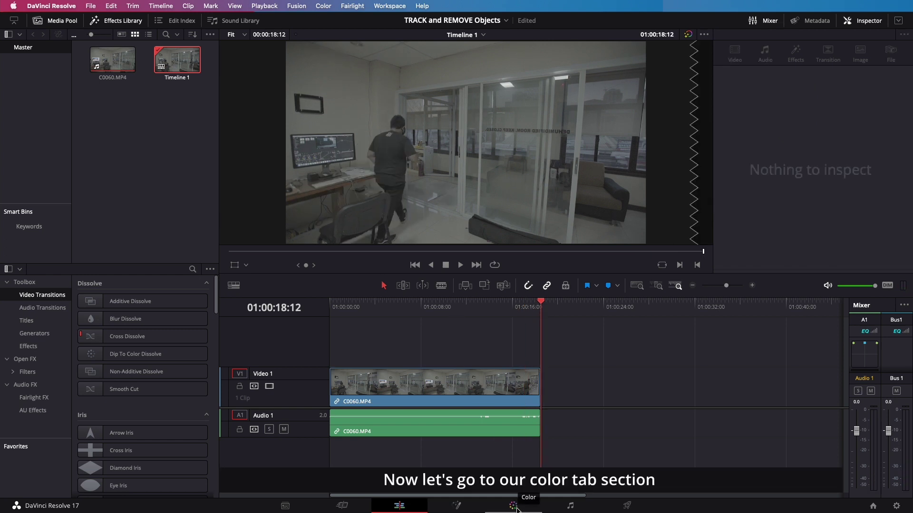
pyautogui.click(514, 504)
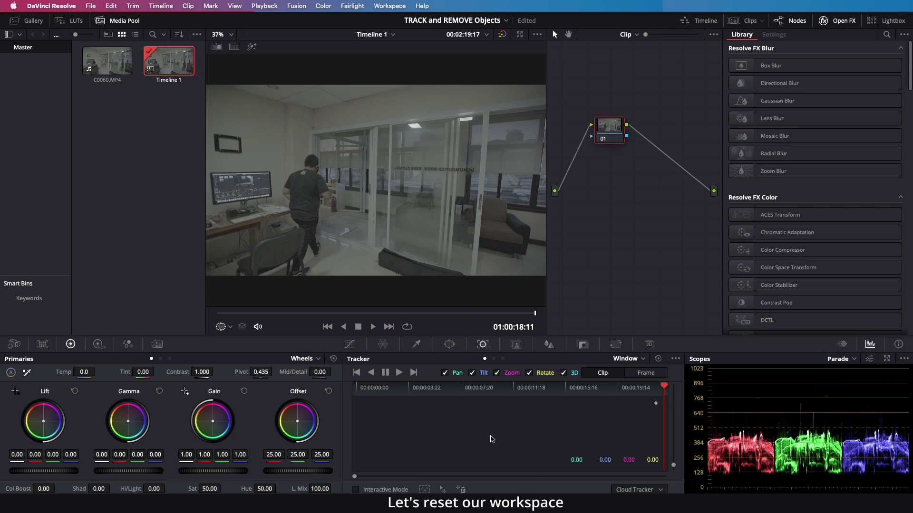
# - Restore the Color page's default panel arrangement with Workspace > Reset UI Layout
pyautogui.click(389, 6)
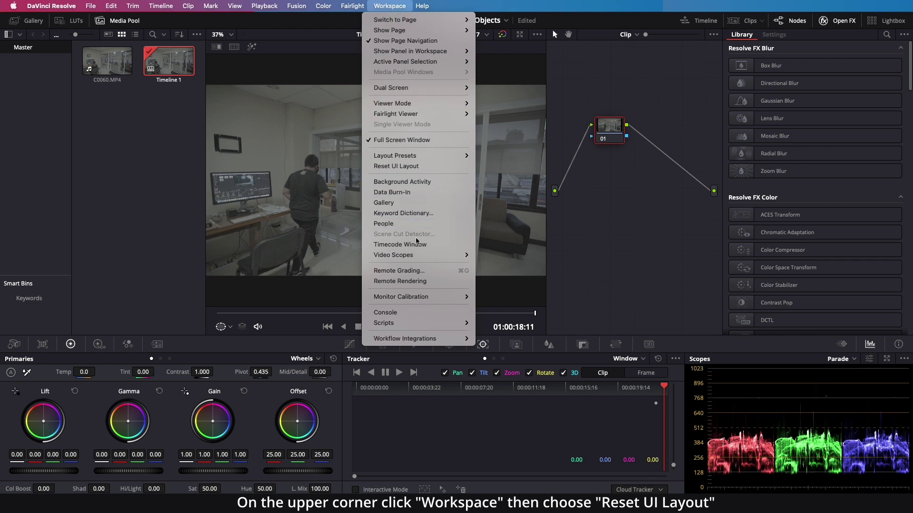
pyautogui.click(407, 166)
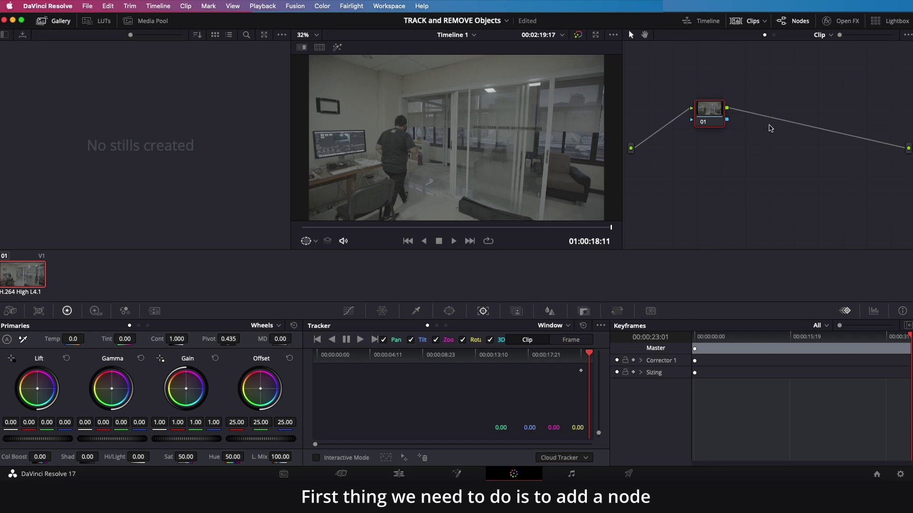
# - Add a serial corrector node 02 after node 01, wired to the output
pyautogui.rightClick(765, 135)
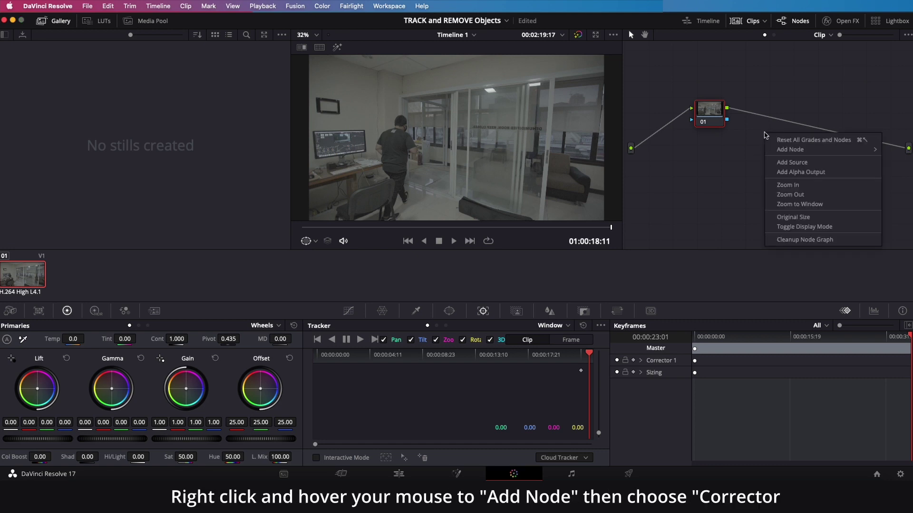
pyautogui.moveTo(793, 152)
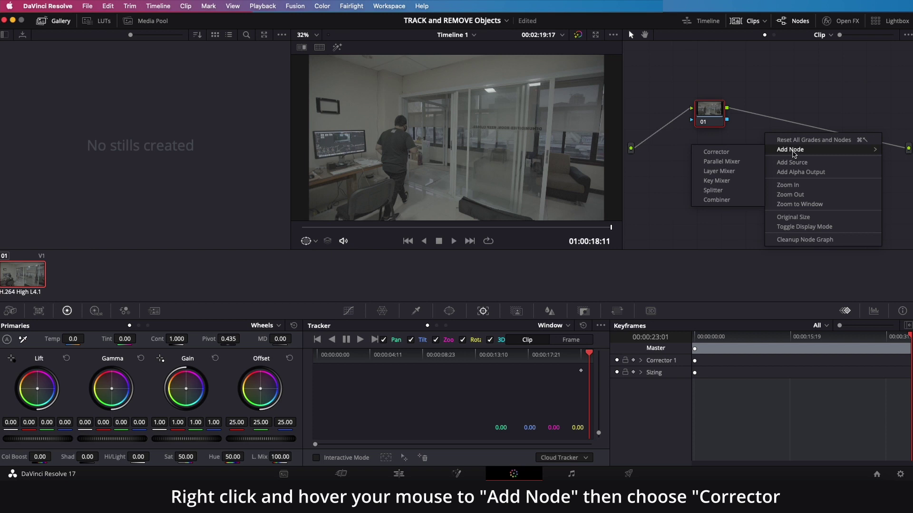
pyautogui.click(730, 152)
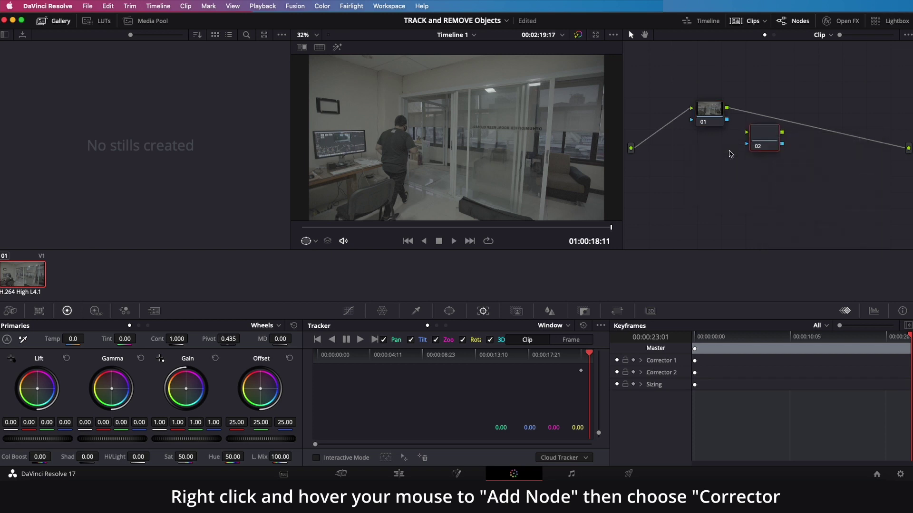
pyautogui.moveTo(763, 138); pyautogui.dragTo(787, 116)
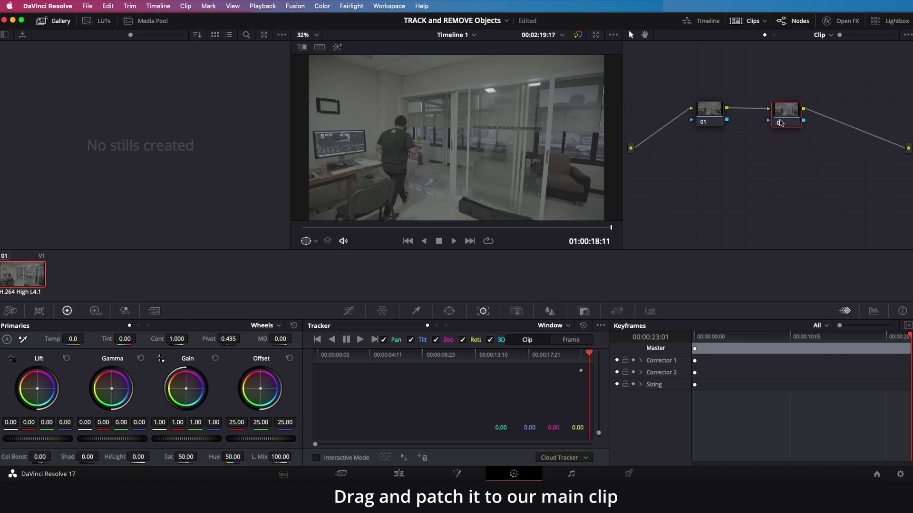
pyautogui.press('Delete')
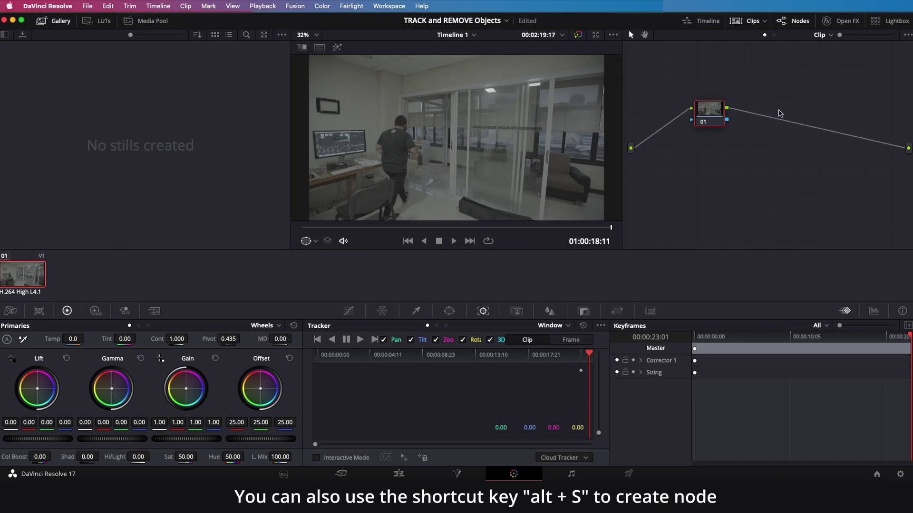
pyautogui.hotkey('alt', 's')
pyautogui.moveTo(754, 114); pyautogui.dragTo(757, 116)
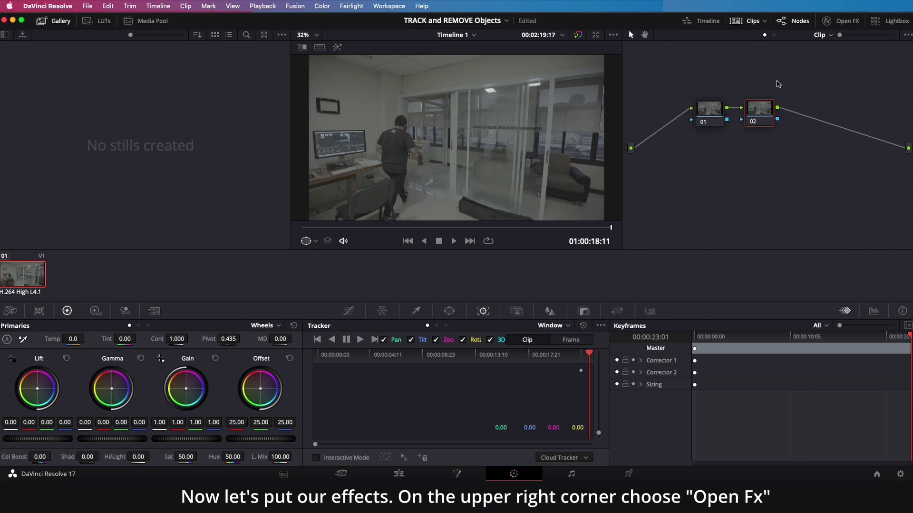
# - Drag the Patch Replacer effect from the OpenFX library onto node 02
pyautogui.click(833, 24)
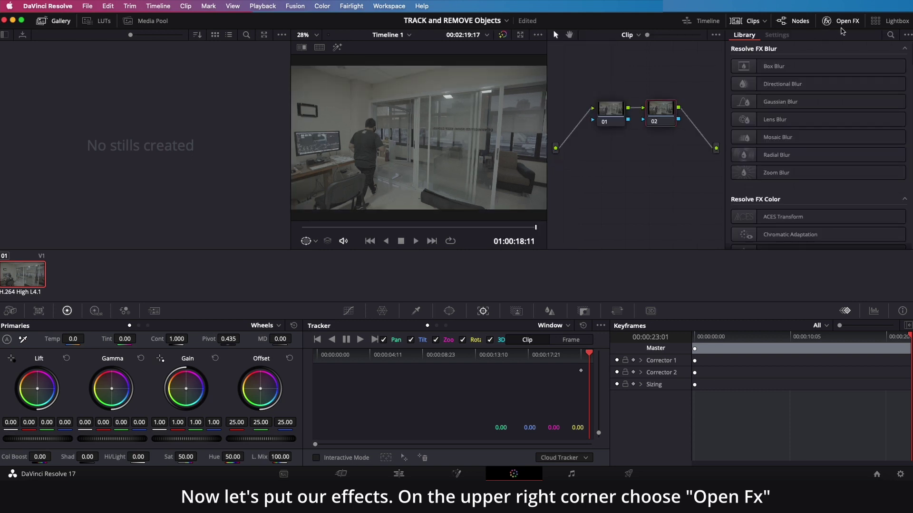
pyautogui.scroll(-10, 912, 83)
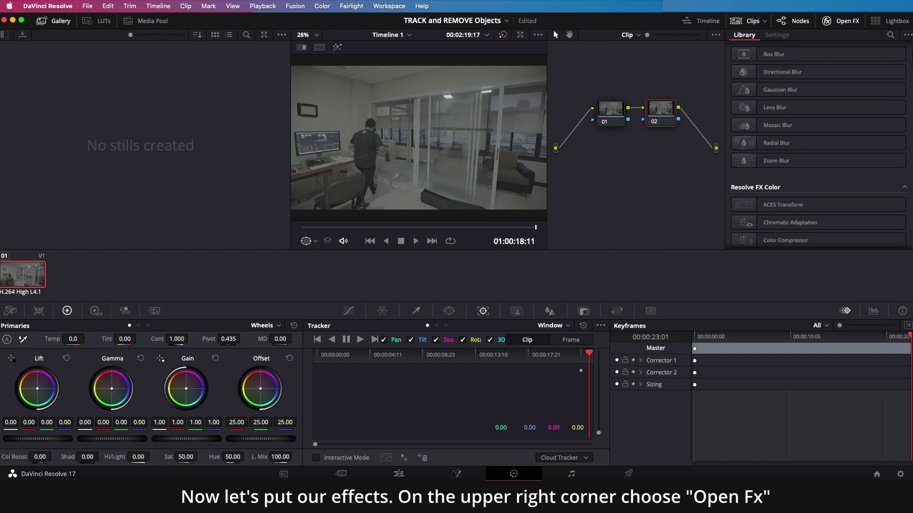
pyautogui.scroll(-10, 912, 83)
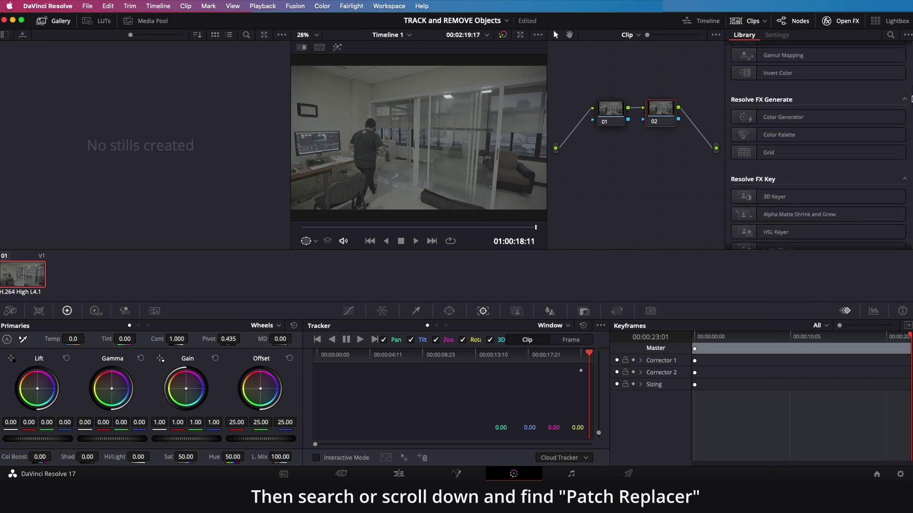
pyautogui.scroll(-10, 911, 121)
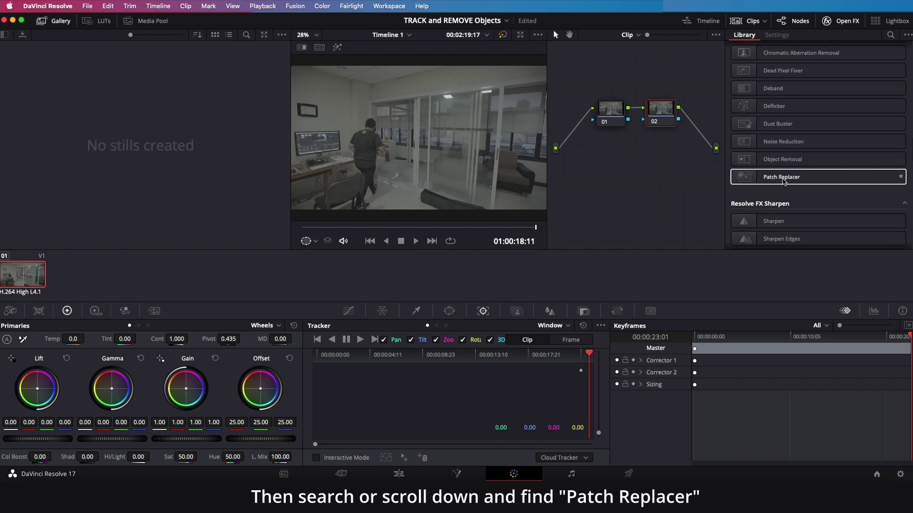
pyautogui.moveTo(774, 182); pyautogui.dragTo(663, 118)
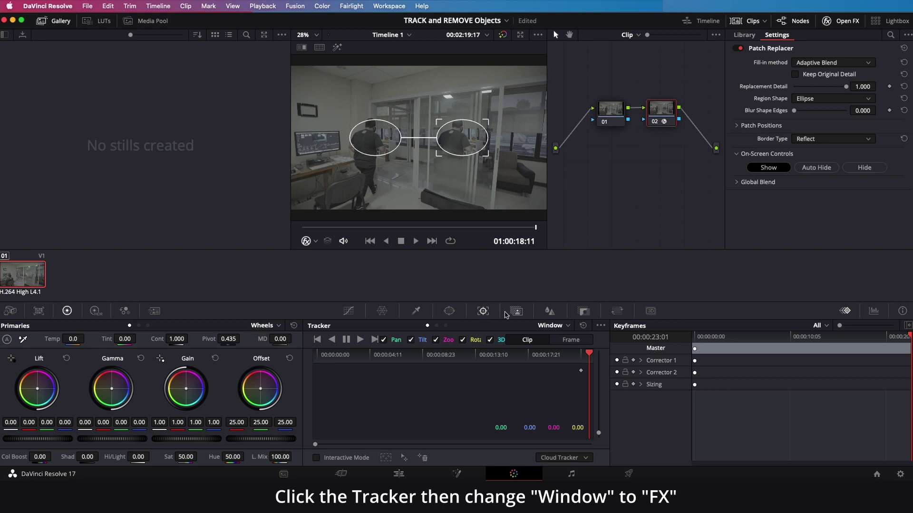
# - Set the tracker to FX mode, place a tracker point on the wall picture frame, and return to the clip start
pyautogui.click(564, 329)
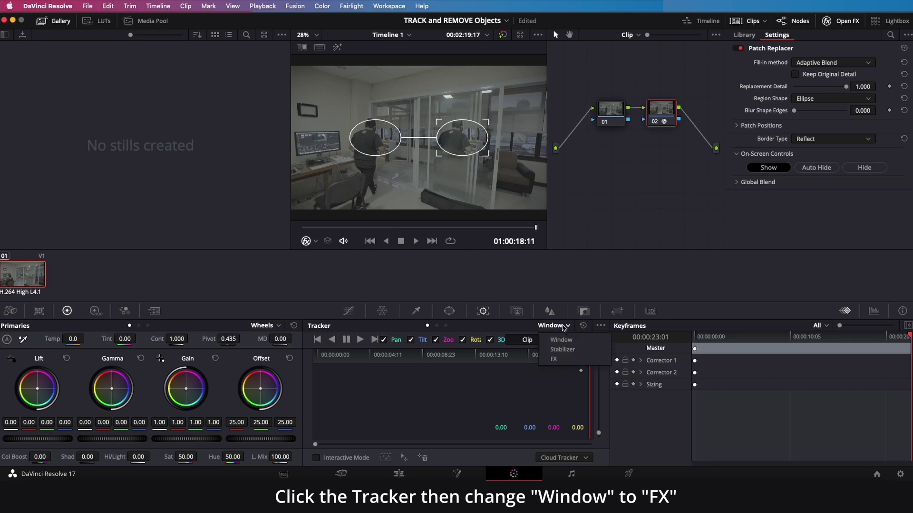
pyautogui.click(554, 359)
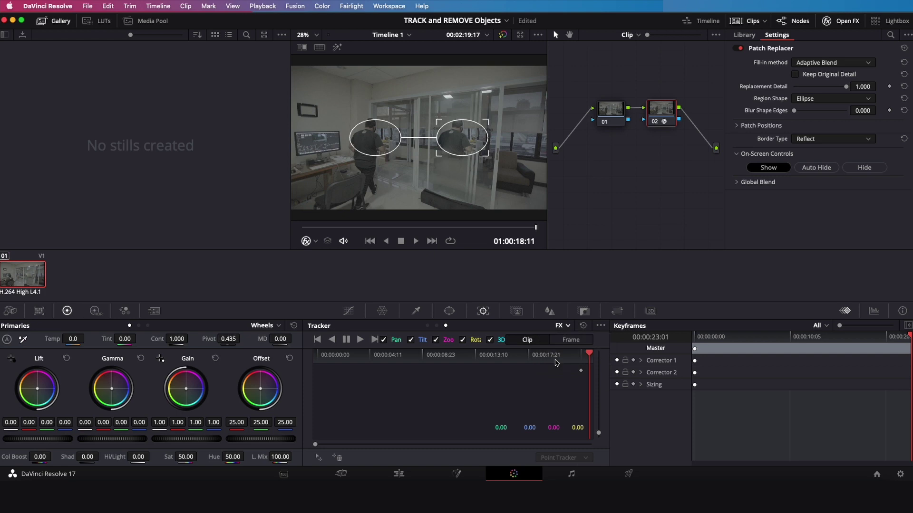
pyautogui.click(318, 458)
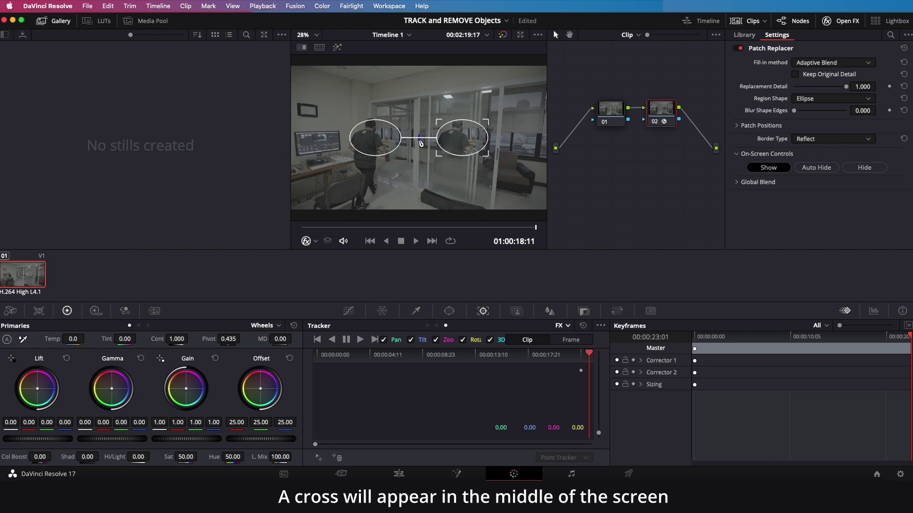
pyautogui.moveTo(418, 137); pyautogui.dragTo(315, 109)
pyautogui.scroll(3, 315, 112)
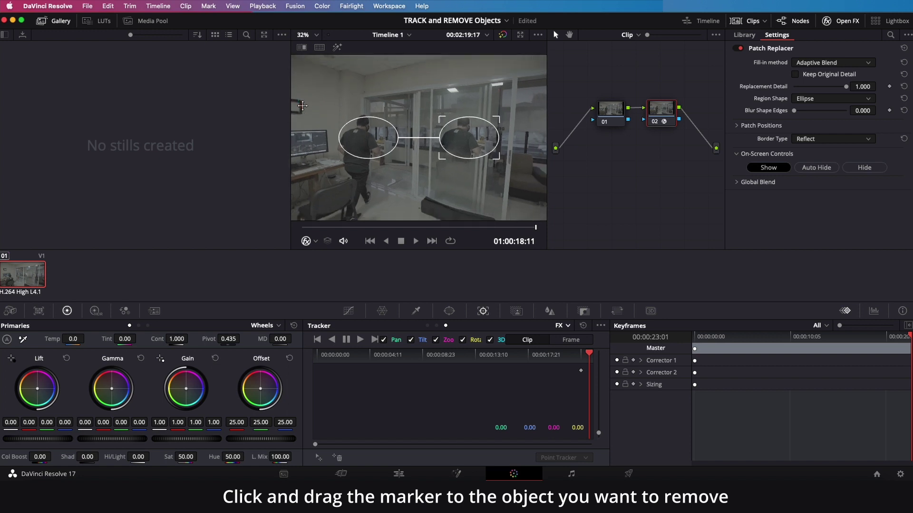
pyautogui.press('Home')
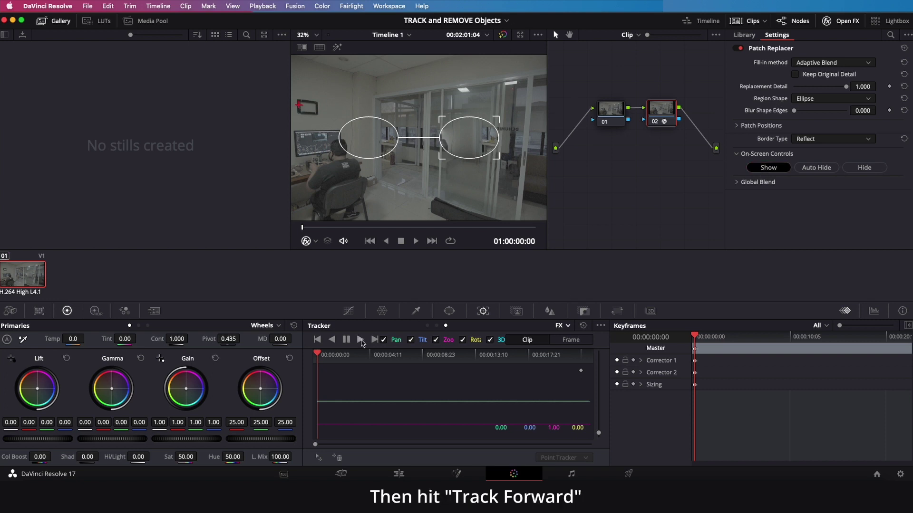
# - Track the FX tracker point forward to the end of the clip
pyautogui.click(360, 340)
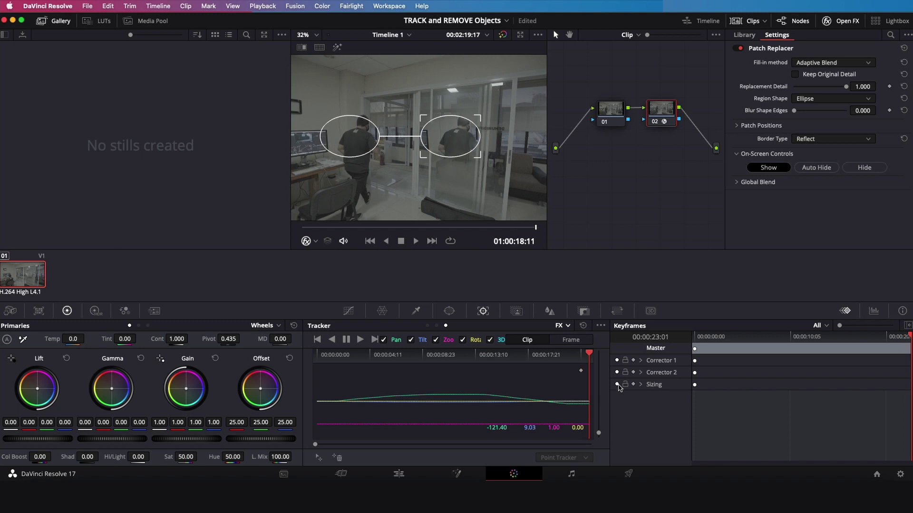
pyautogui.scroll(-2, 404, 132)
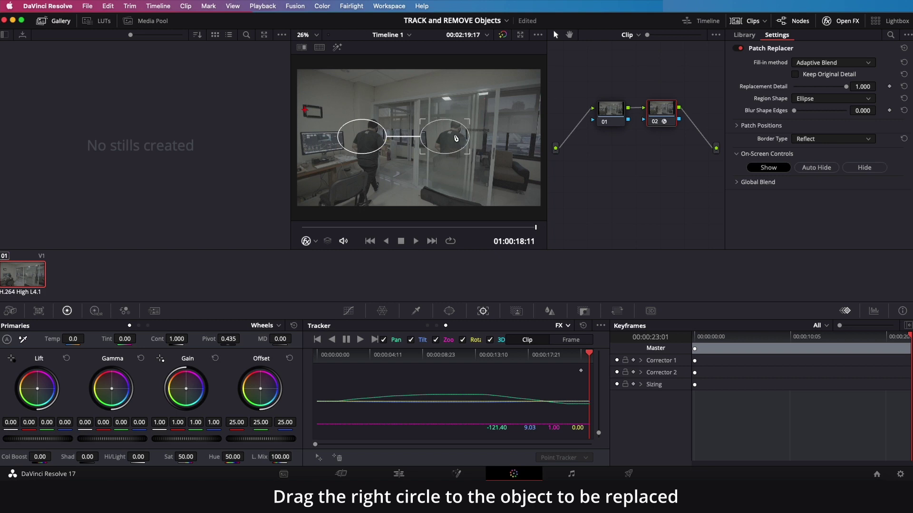
# - Move the right patch ellipse off the walking man to sit beside the left ellipse
pyautogui.moveTo(455, 139); pyautogui.dragTo(323, 112)
pyautogui.moveTo(374, 142); pyautogui.dragTo(330, 104)
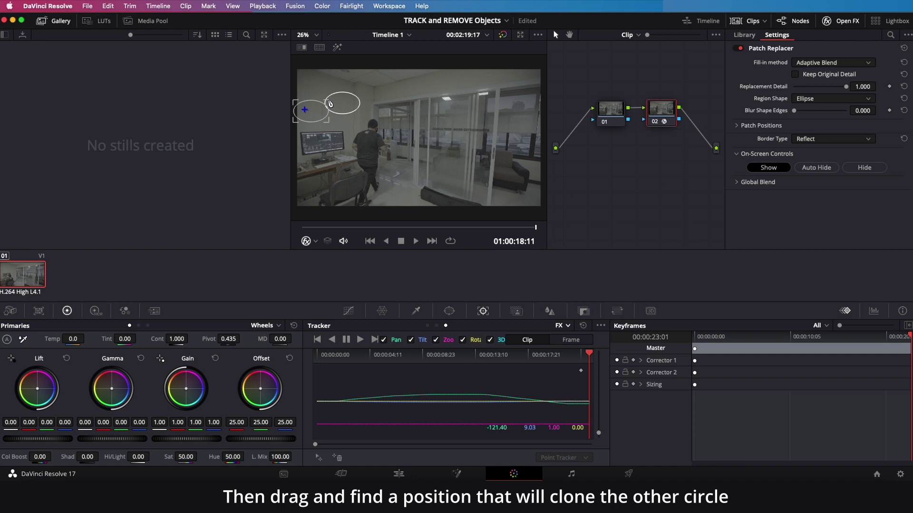
# - Switch the Patch Replacer region shape to Rectangle, then resize and reposition both rectangles at upper left
pyautogui.click(809, 99)
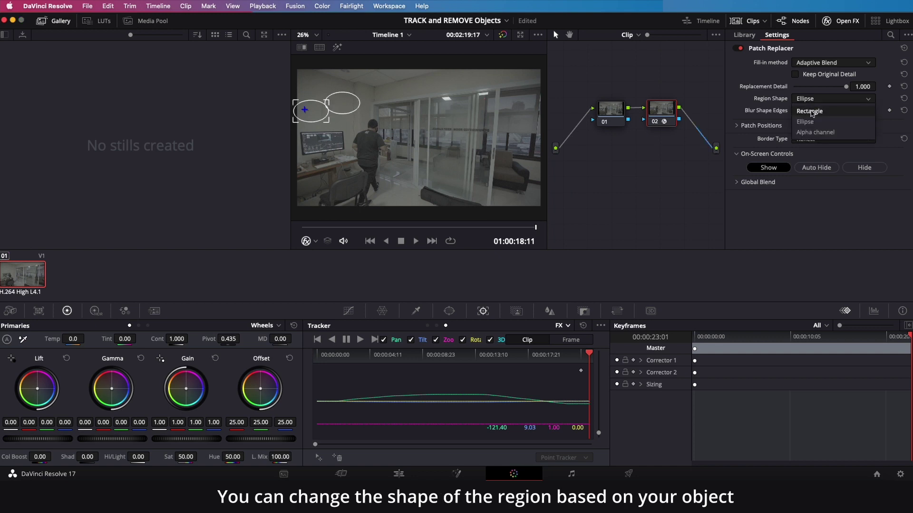
pyautogui.click(811, 112)
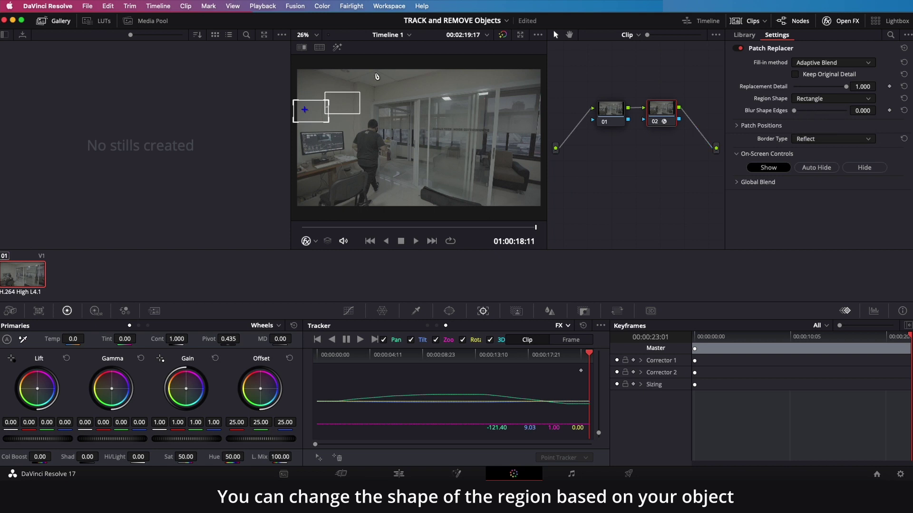
pyautogui.moveTo(335, 107); pyautogui.dragTo(327, 105)
pyautogui.click(326, 106)
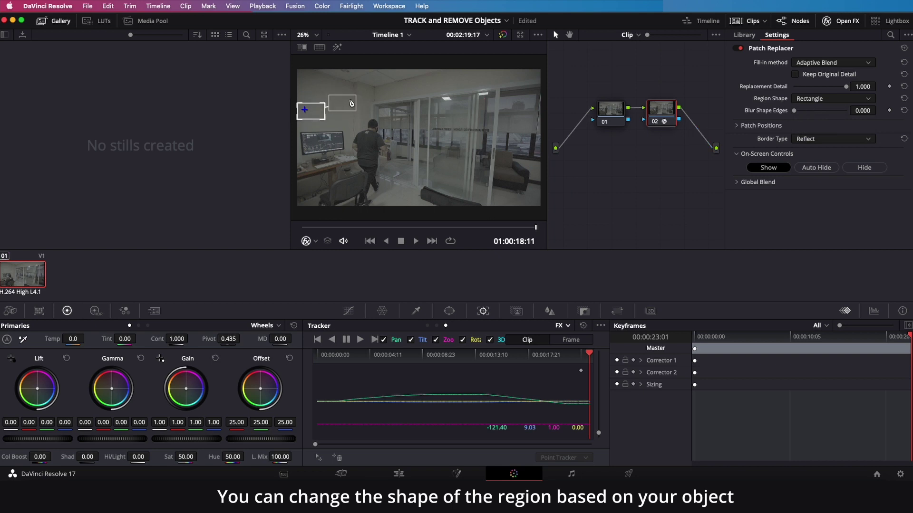
pyautogui.moveTo(349, 104); pyautogui.dragTo(322, 112)
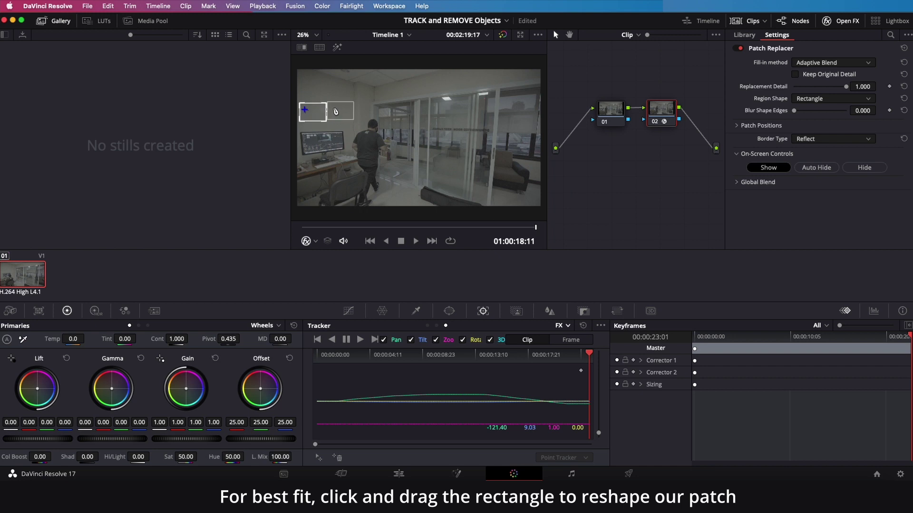
pyautogui.moveTo(336, 111); pyautogui.dragTo(331, 97)
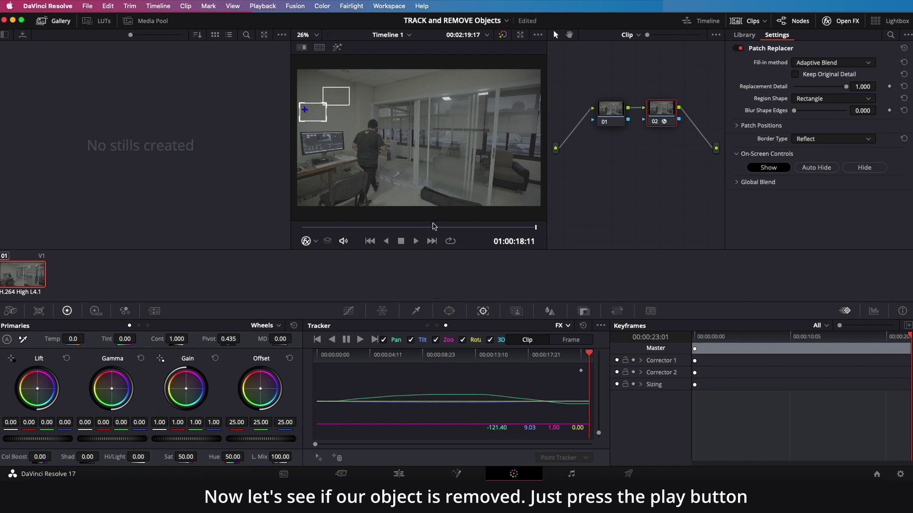
# - Scrub back to the start and play the clip to check the removal
pyautogui.moveTo(430, 230); pyautogui.dragTo(295, 230)
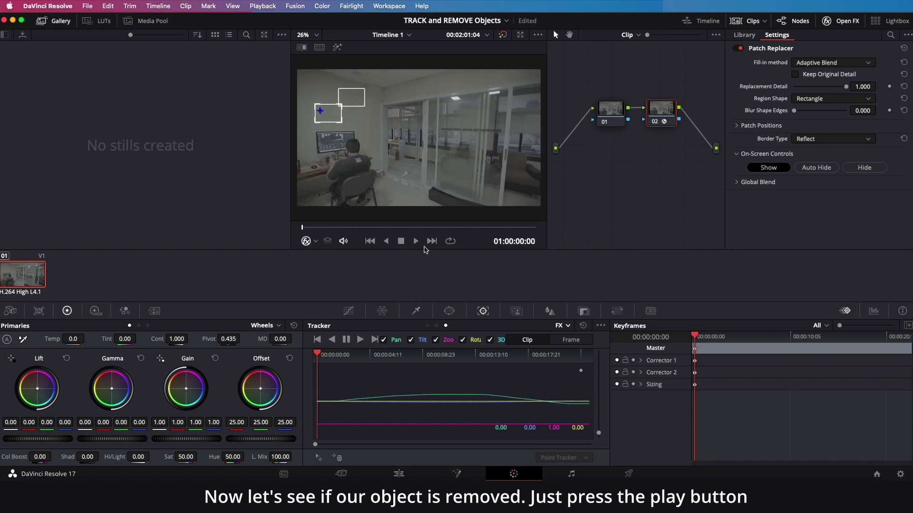
pyautogui.click(415, 242)
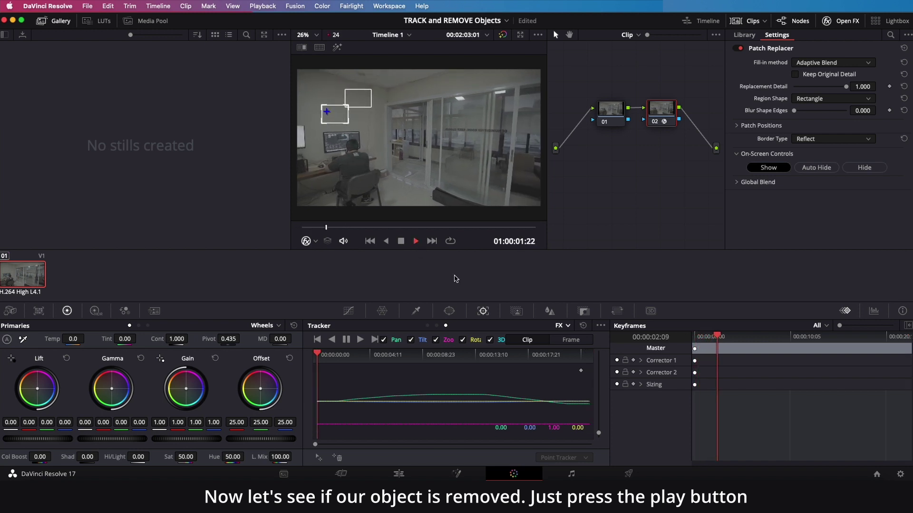
pyautogui.click(401, 241)
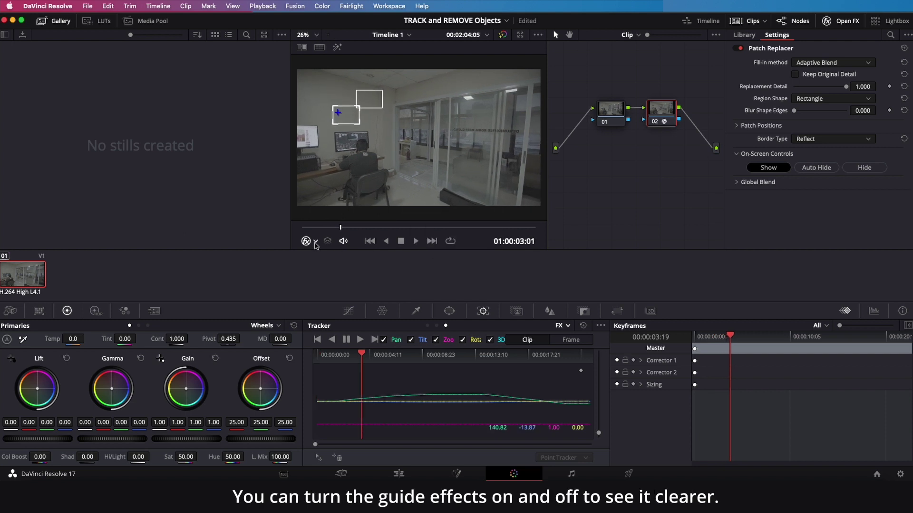
# - Toggle the viewer overlay off, on, and off again, then play the clip with guides hidden
pyautogui.click(316, 243)
pyautogui.click(321, 257)
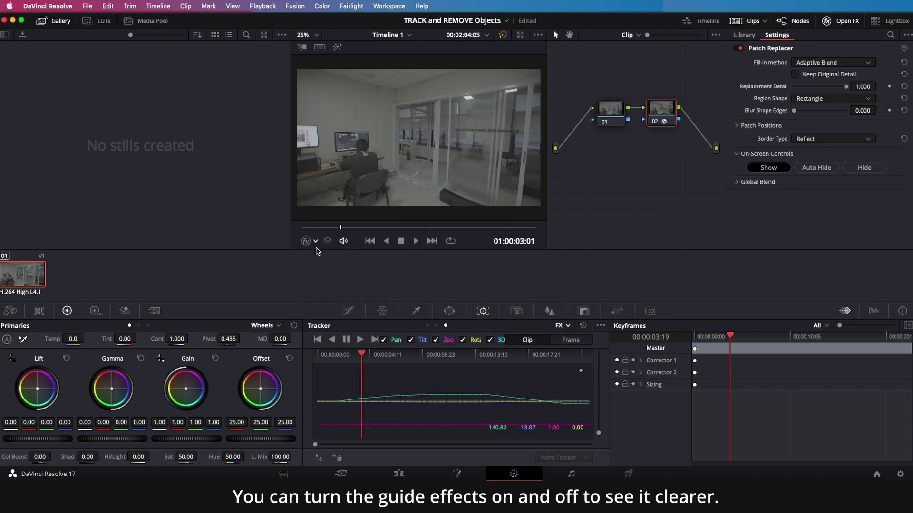
pyautogui.click(316, 242)
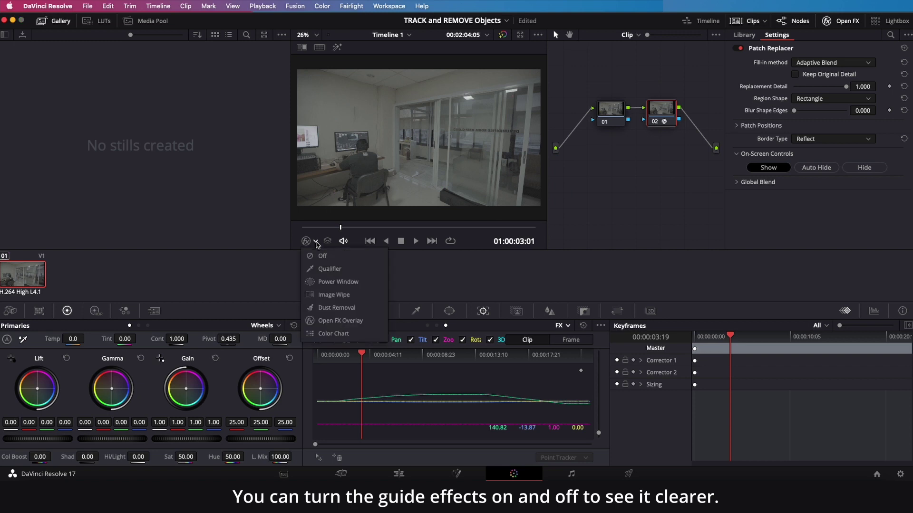
pyautogui.click(319, 322)
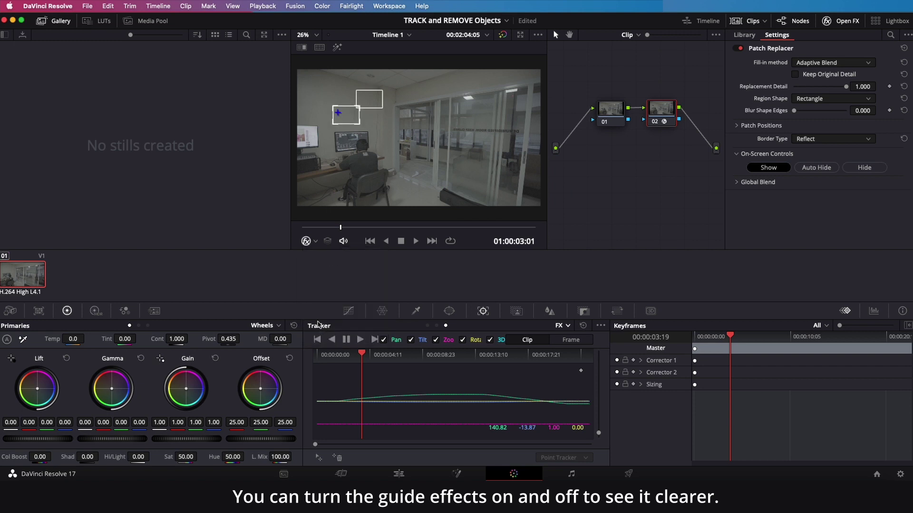
pyautogui.click(316, 242)
pyautogui.click(317, 257)
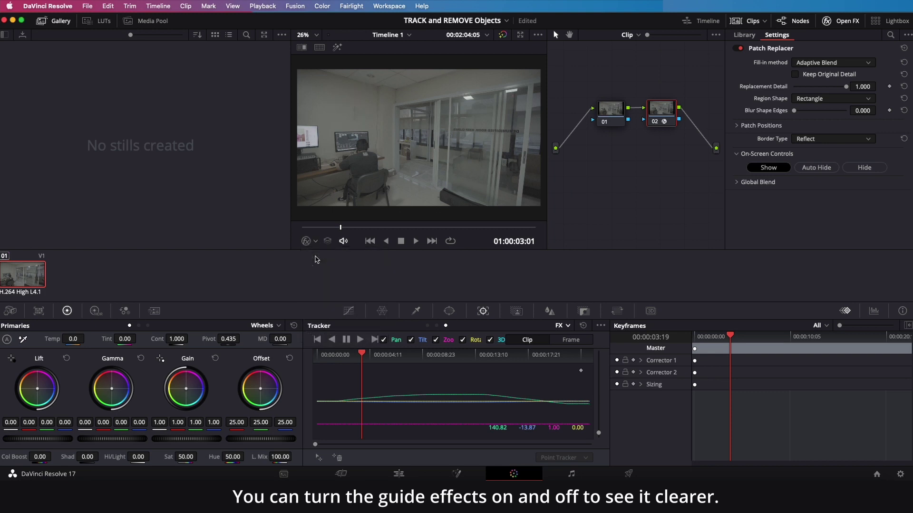
pyautogui.click(297, 229)
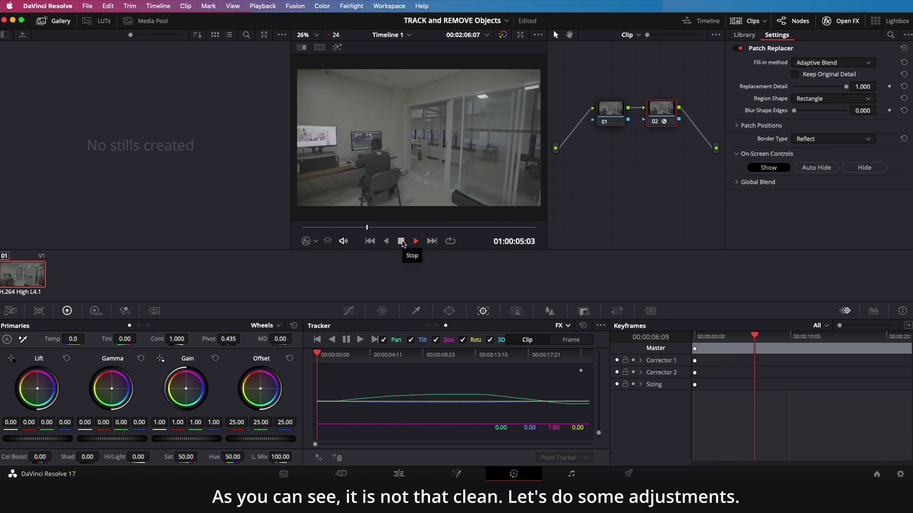
# - Replay the clip twice from the first frame to check both patch rectangles following the wall
pyautogui.click(402, 242)
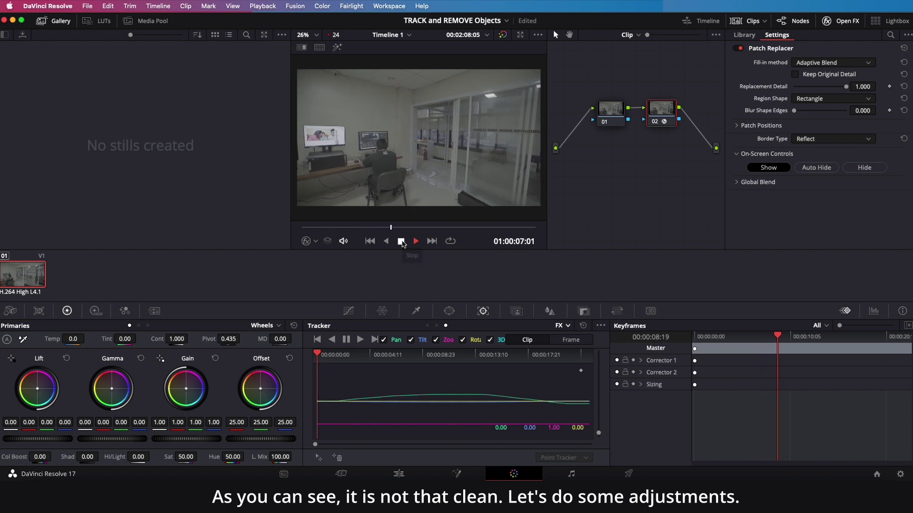
pyautogui.moveTo(392, 229); pyautogui.dragTo(302, 228)
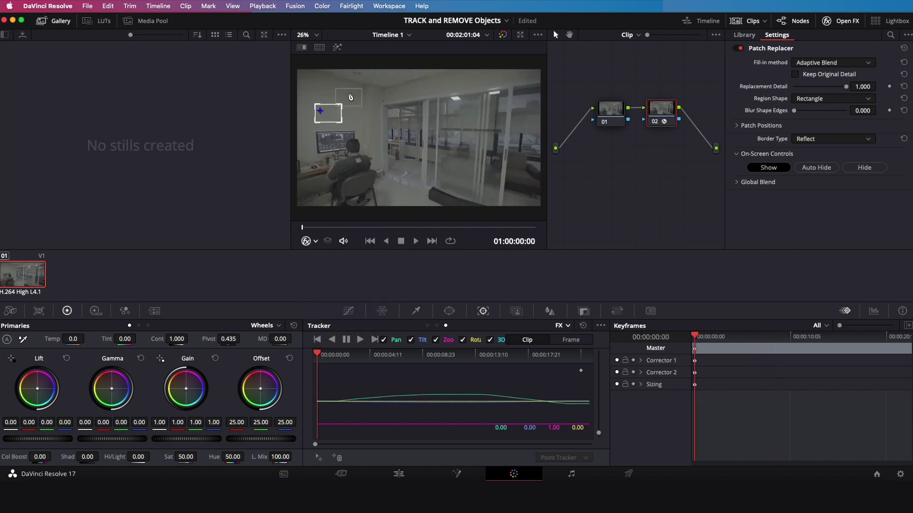
pyautogui.press('space')
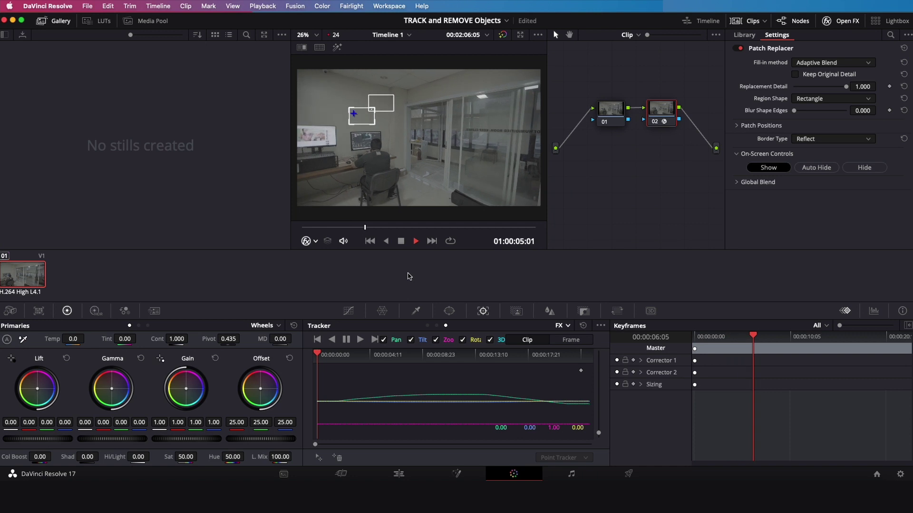
pyautogui.scroll(2, 351, 100)
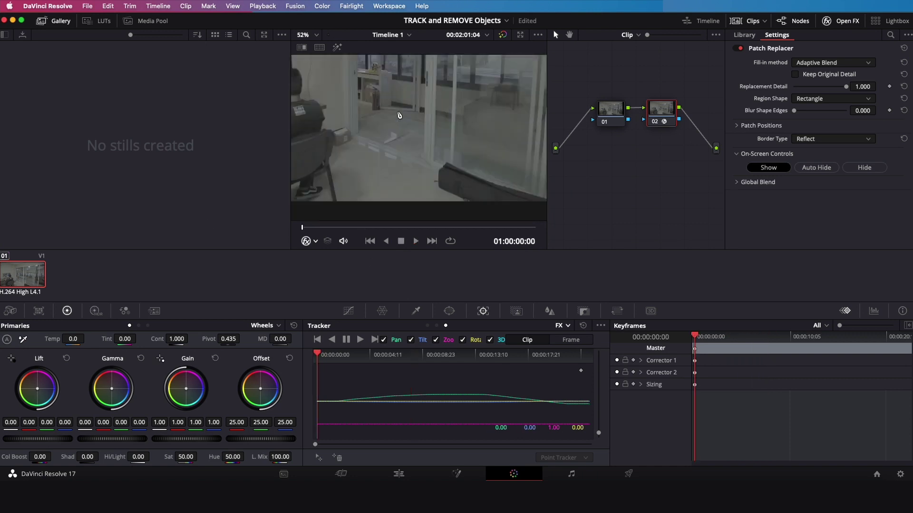
pyautogui.scroll(-2, 399, 115)
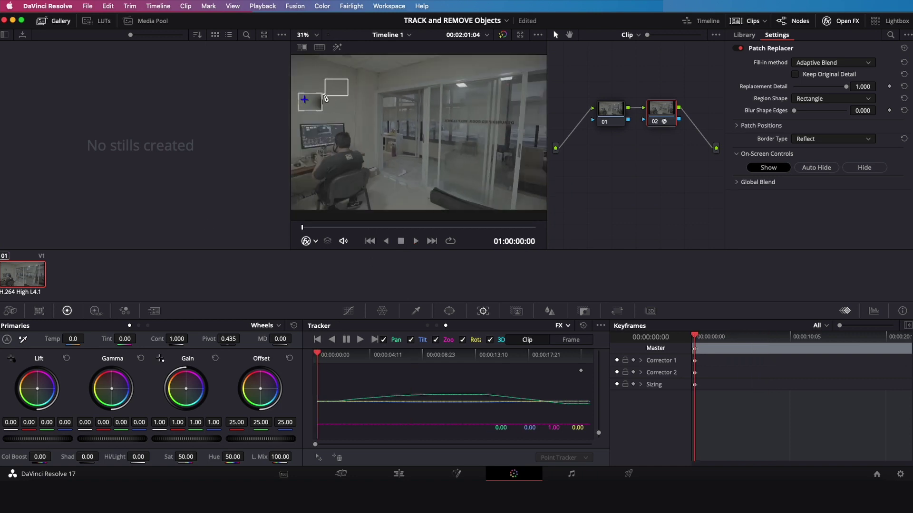
pyautogui.click(415, 241)
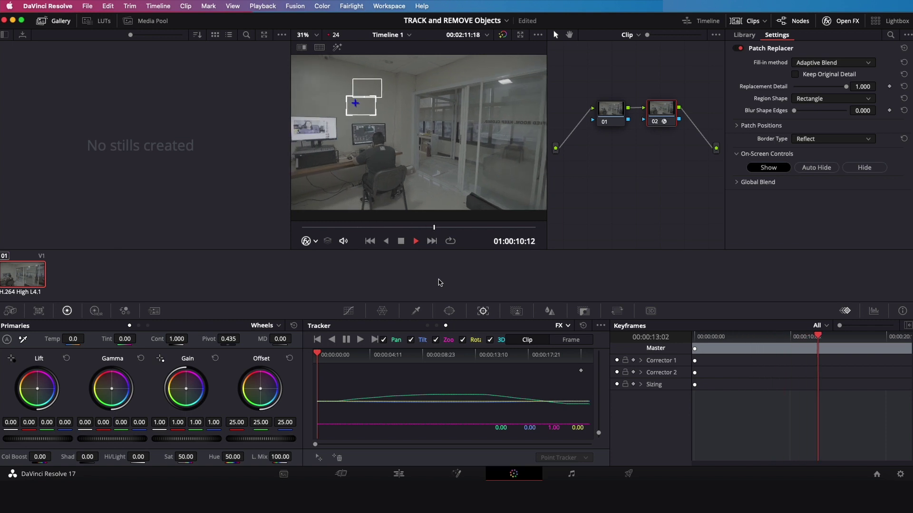
pyautogui.press('space')
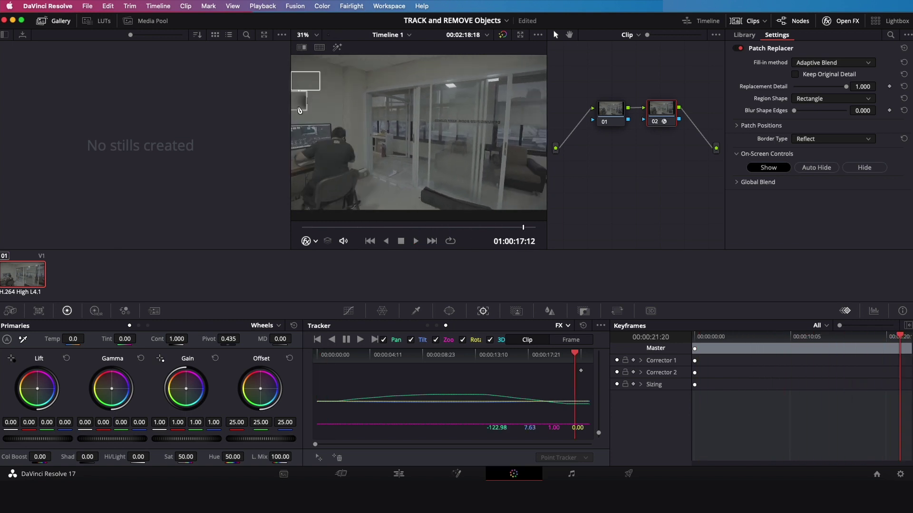
pyautogui.press('Home')
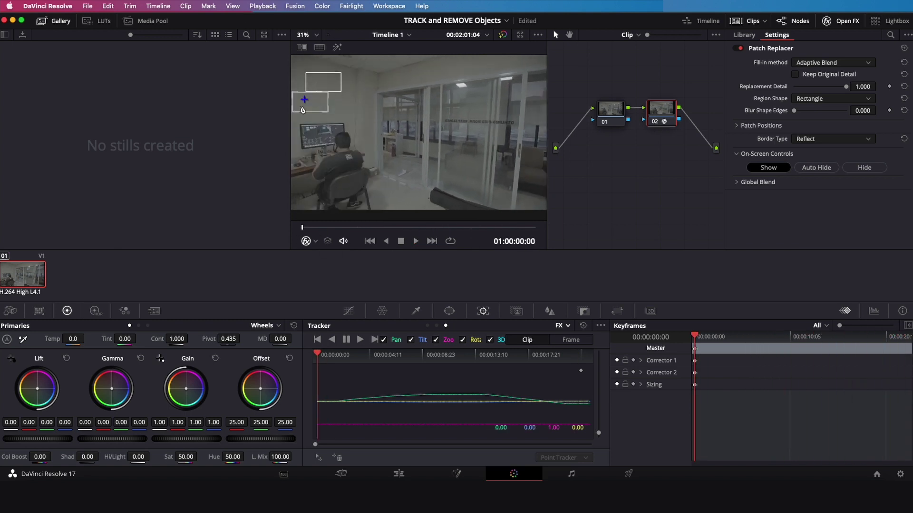
pyautogui.click(417, 241)
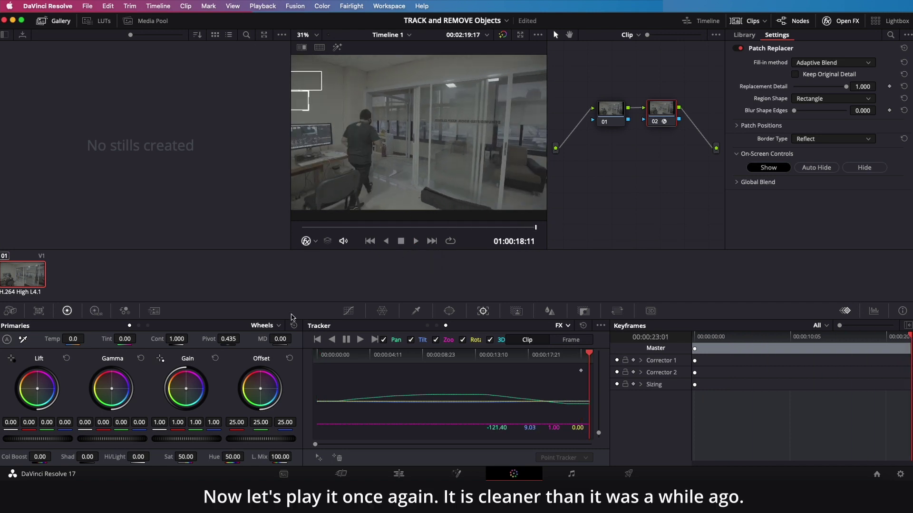
# - Set the viewer overlay to Off, then play the patched clip from its first frame
pyautogui.click(319, 242)
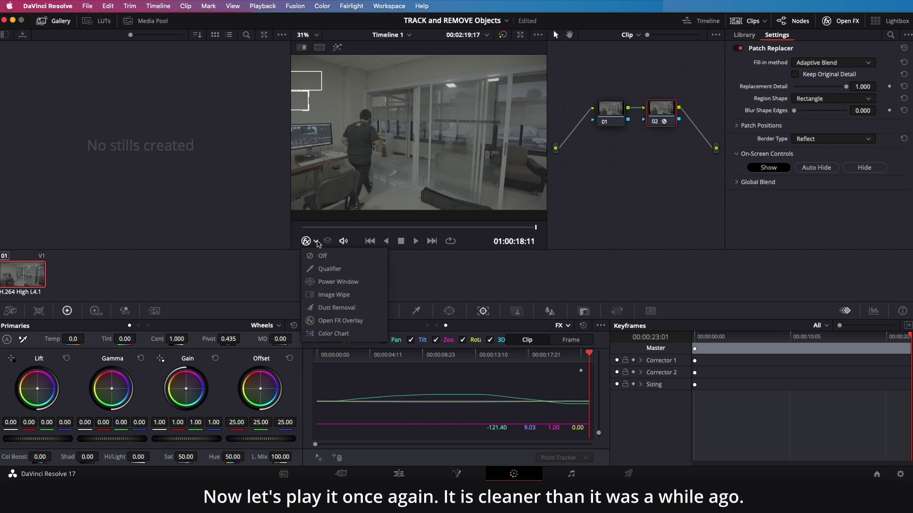
pyautogui.click(319, 257)
pyautogui.press('Home')
pyautogui.press('space')
pyautogui.press('Home')
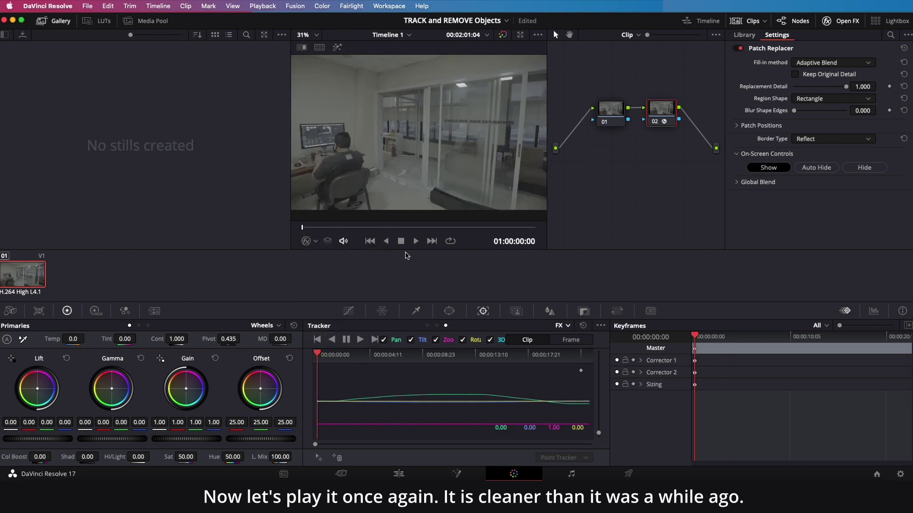